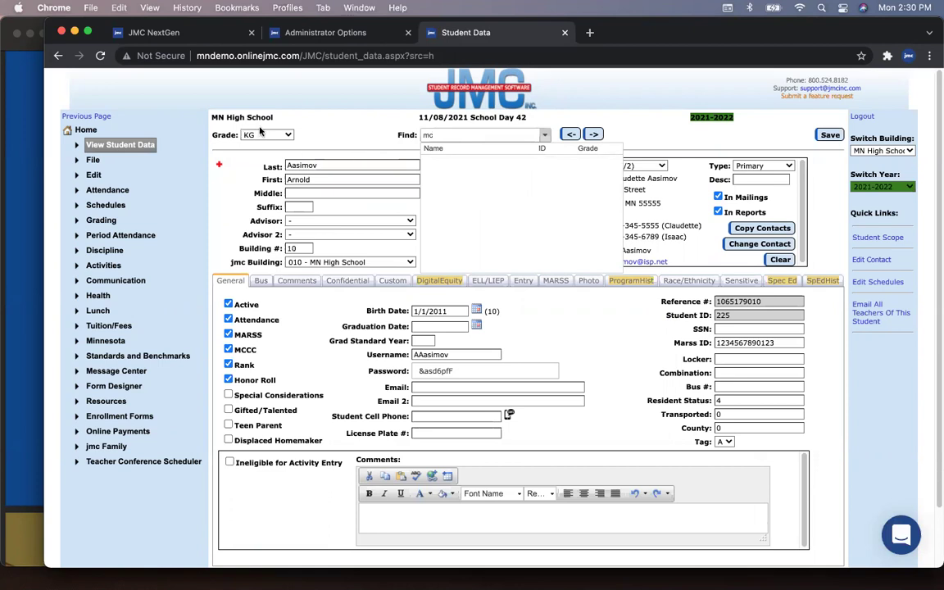
{"action": "left_click", "coordinate": [266, 134]}
{"action": "key", "text": "Escape"}
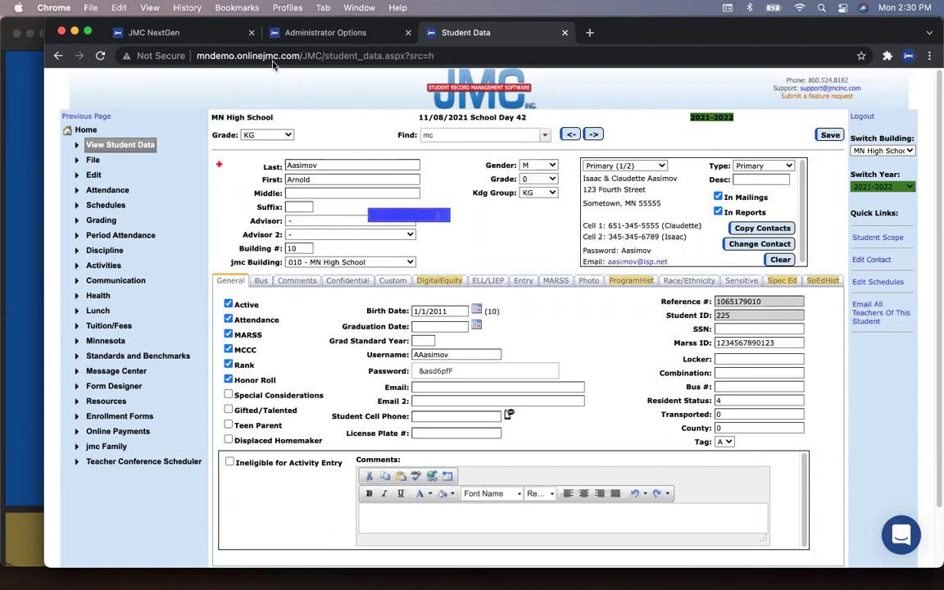
{"action": "left_click", "coordinate": [464, 135]}
{"action": "type", "text": "m"}
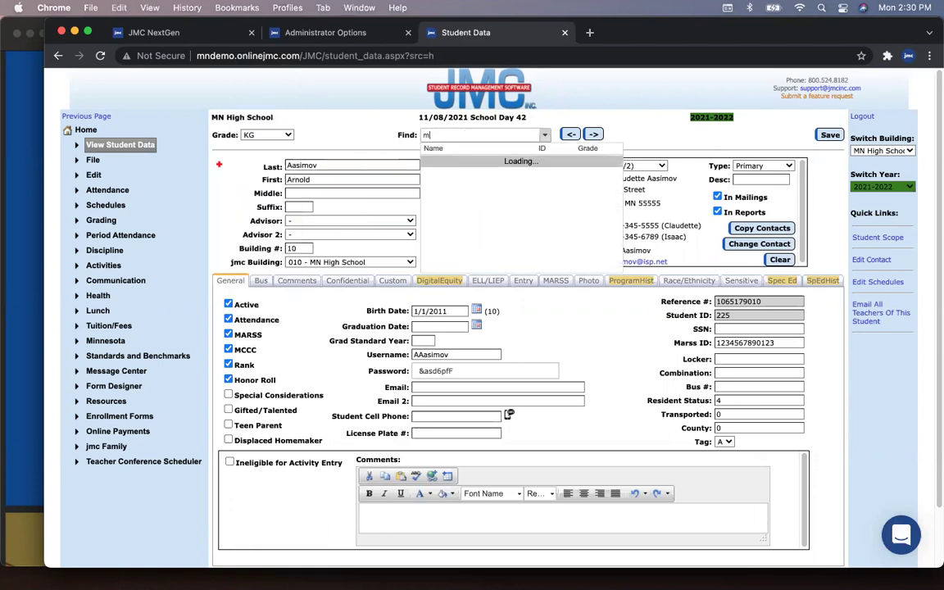
{"action": "type", "text": "cel"}
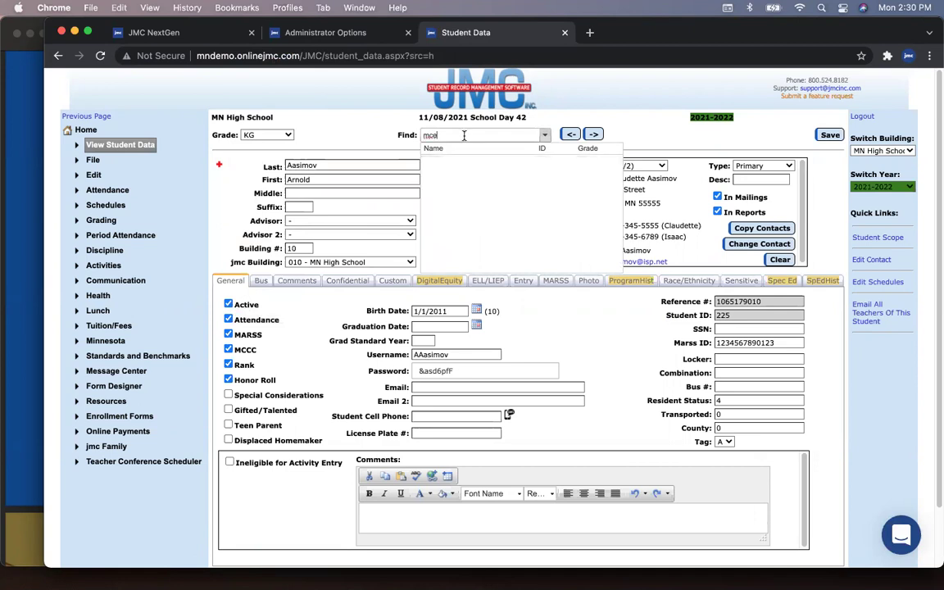
{"action": "key", "text": "BackSpace"}
- Set the student grade filter to All Active and open the ninth-grade student's record by searching for the beginning of the last name
{"action": "left_click", "coordinate": [282, 136]}
{"action": "left_click", "coordinate": [266, 141]}
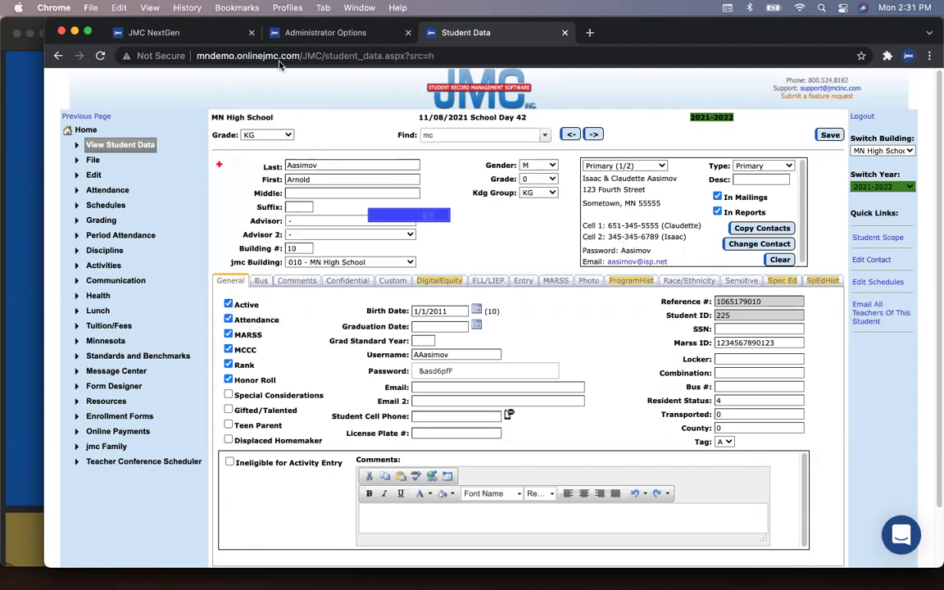
{"action": "left_click", "coordinate": [267, 141]}
{"action": "left_click", "coordinate": [269, 61]}
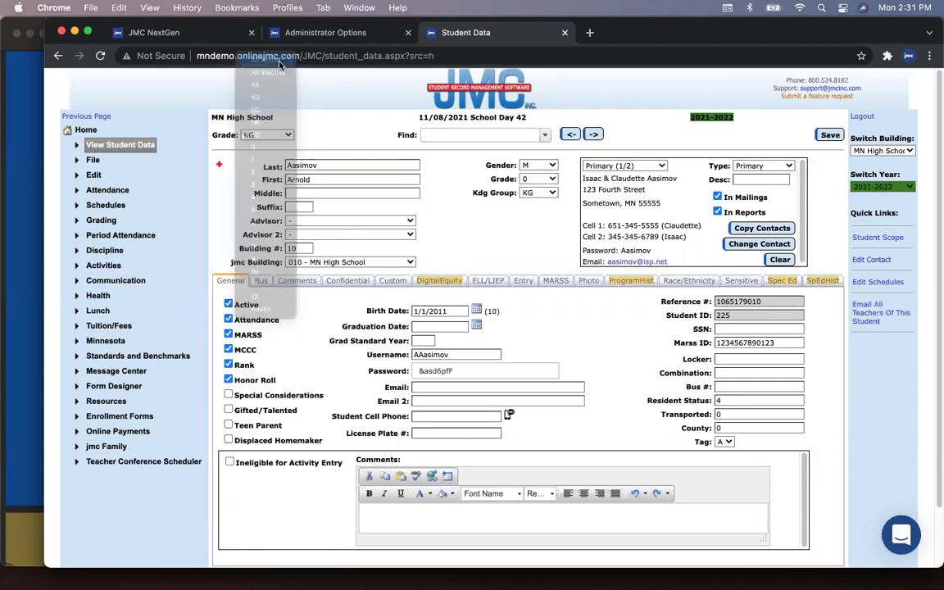
{"action": "left_click", "coordinate": [463, 133]}
{"action": "type", "text": "mcel"}
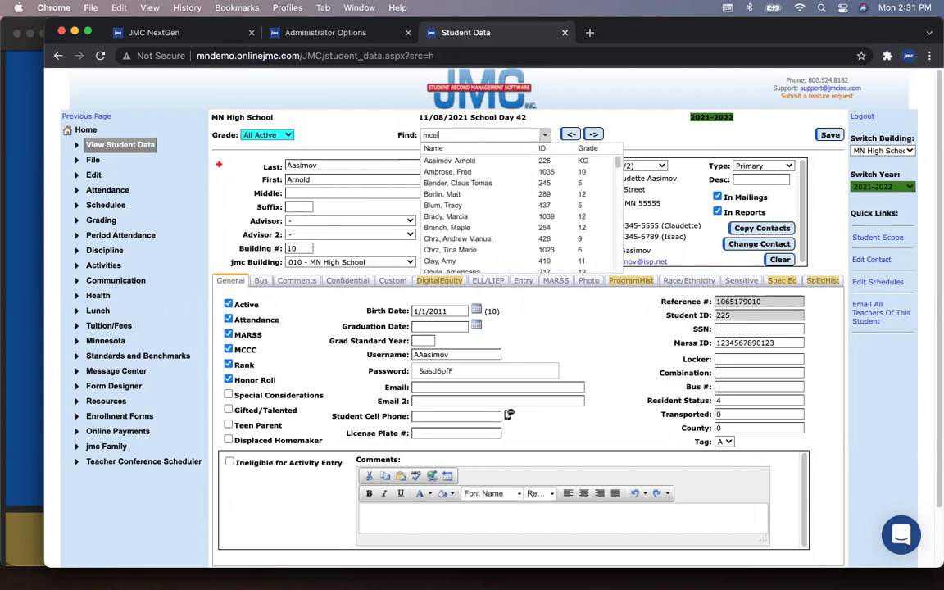
{"action": "left_click", "coordinate": [480, 163]}
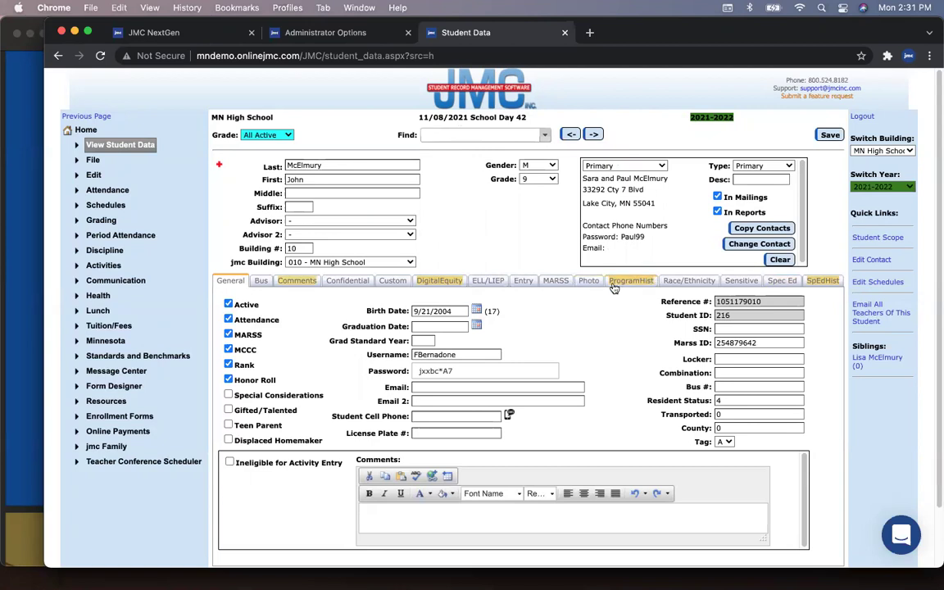
- Open the Homeless entry in the student's program history for editing
{"action": "left_click", "coordinate": [630, 281]}
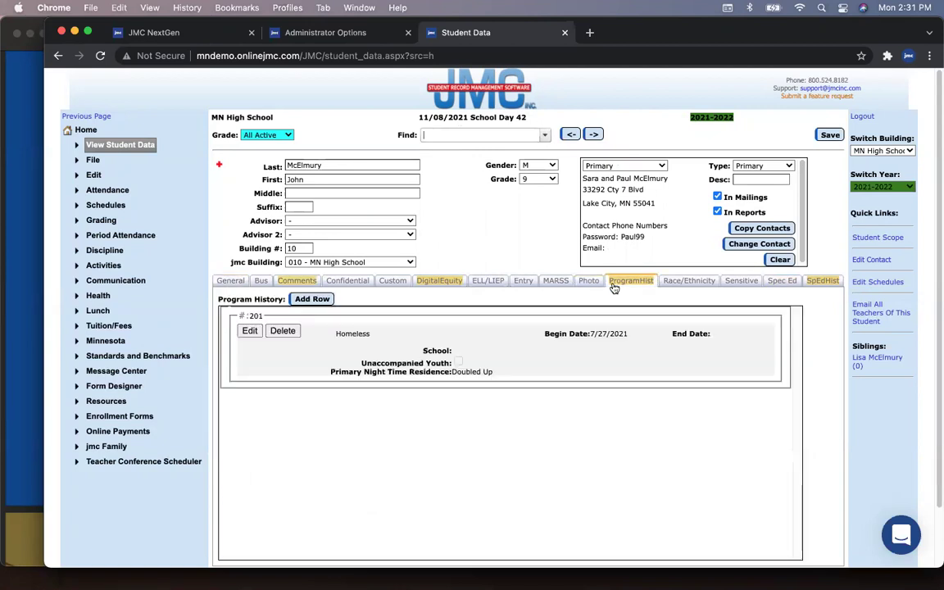
{"action": "left_click", "coordinate": [250, 330]}
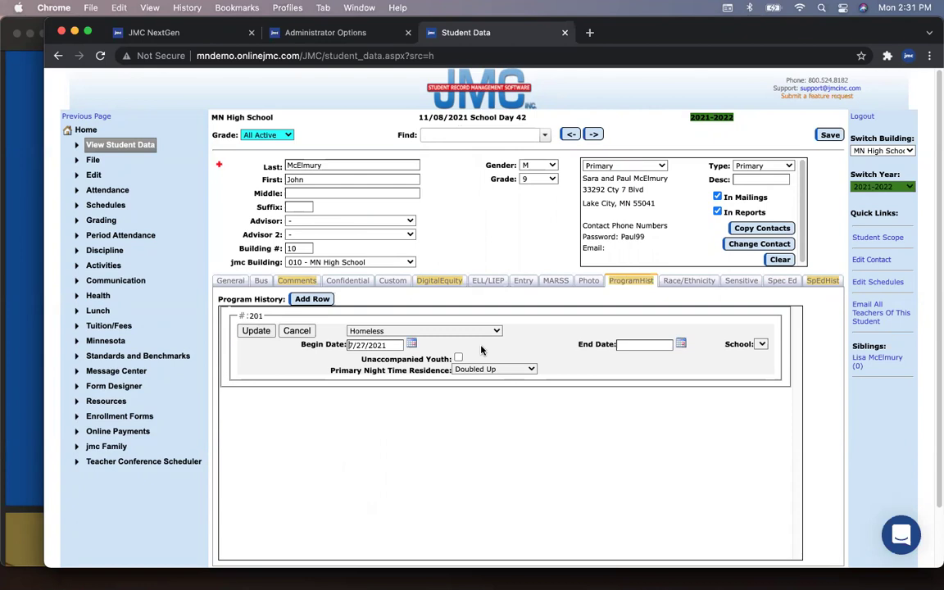
- Review the Homeless options on the student's MARSS status line, keep 2 - Doubled-up, and update the line
{"action": "left_click", "coordinate": [555, 281]}
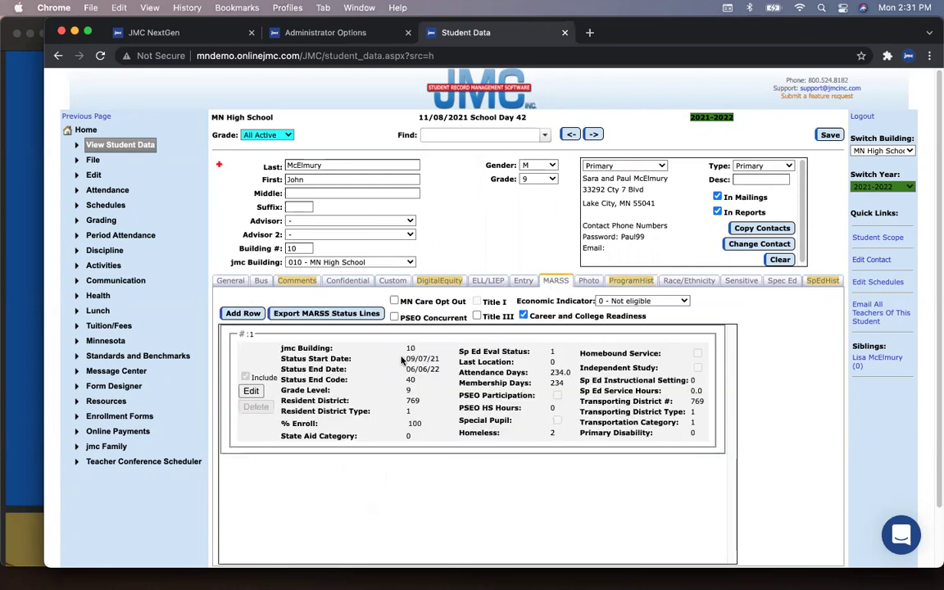
{"action": "left_click", "coordinate": [251, 391]}
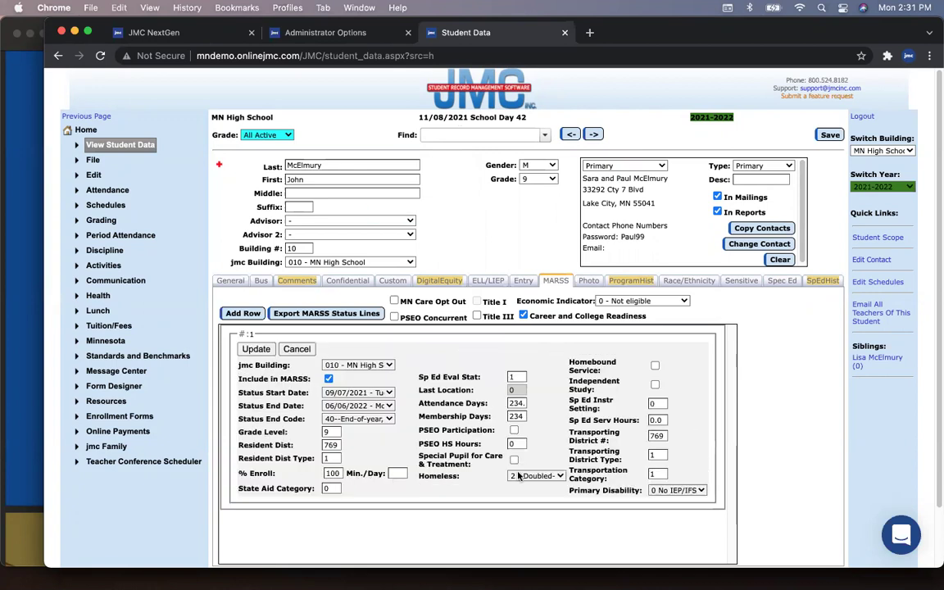
{"action": "left_click", "coordinate": [546, 476]}
{"action": "left_click", "coordinate": [548, 477]}
{"action": "left_click", "coordinate": [260, 349]}
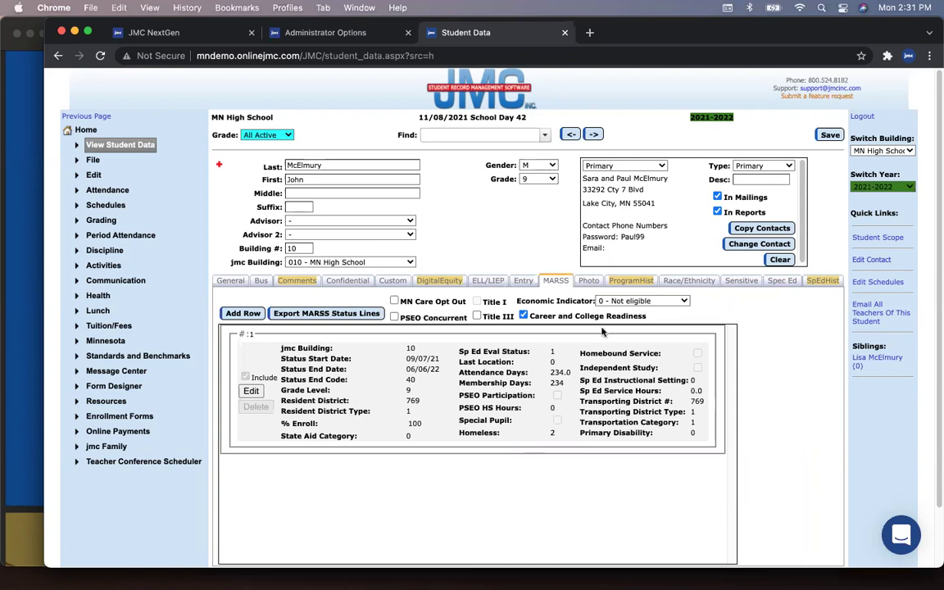
- Switch Unaccompanied Youth on and back off in the Homeless program history entry, and update the entry
{"action": "left_click", "coordinate": [632, 282]}
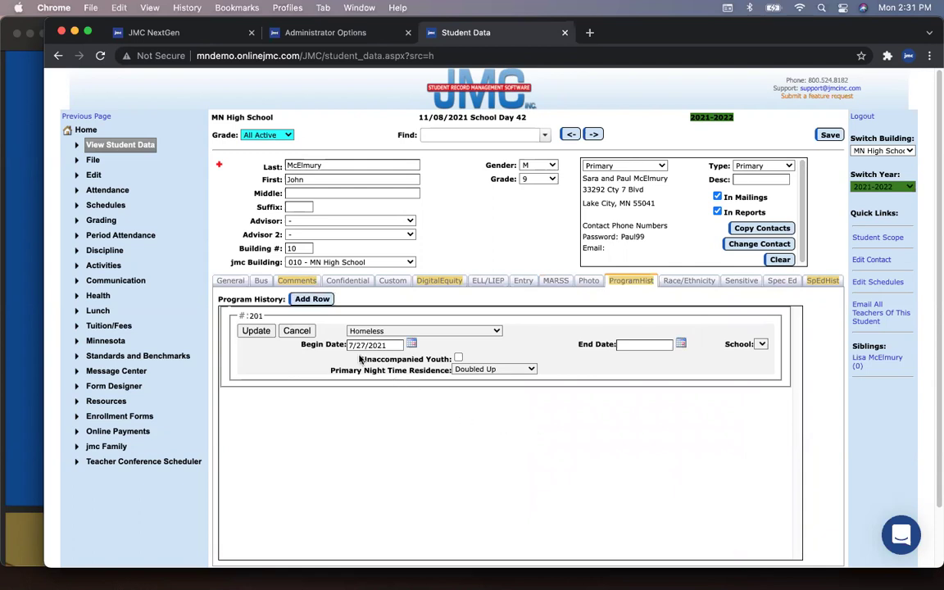
{"action": "left_click", "coordinate": [458, 358]}
{"action": "left_click", "coordinate": [458, 359]}
{"action": "left_click", "coordinate": [256, 331]}
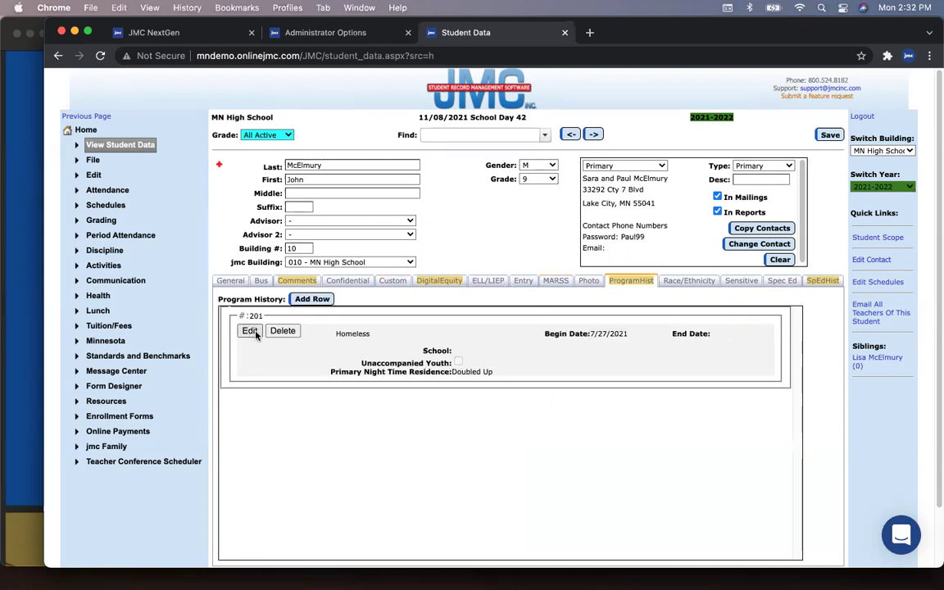
- Inspect the editable fields of the student's special education history row, and cancel without changing them
{"action": "left_click", "coordinate": [820, 281]}
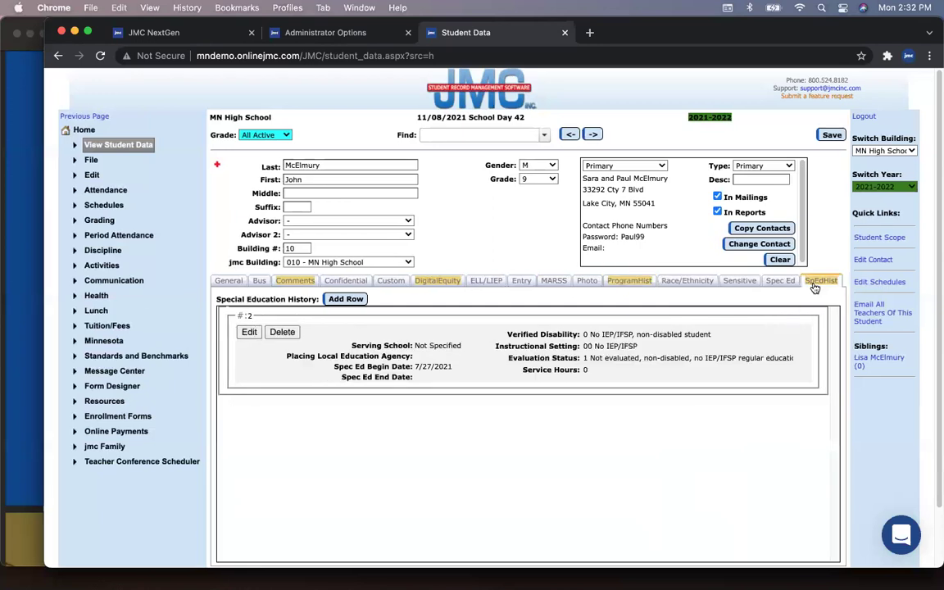
{"action": "left_click", "coordinate": [249, 332]}
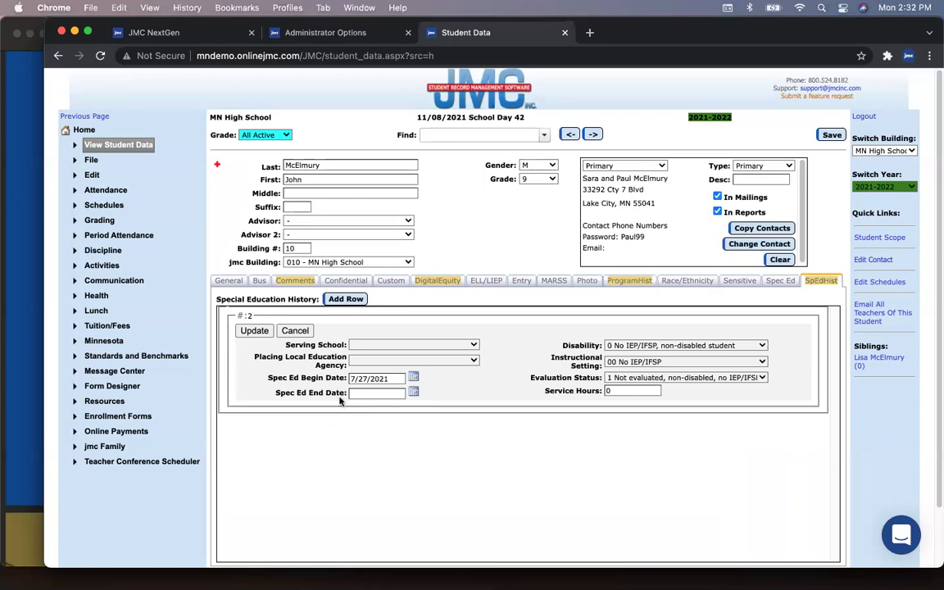
{"action": "left_click", "coordinate": [305, 330]}
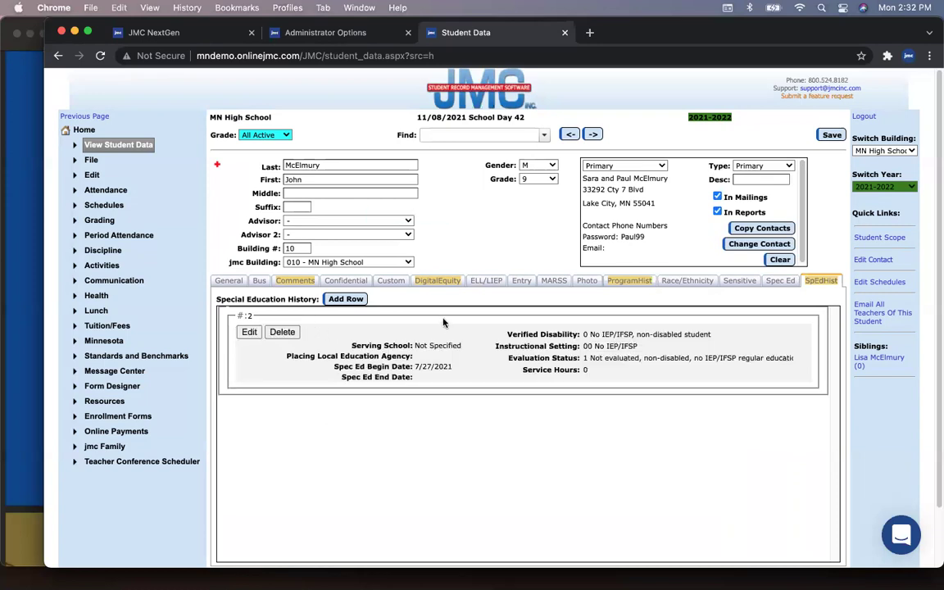
- Compare the Homeless entry in the program history with the Homeless code on the MARSS status line
{"action": "left_click", "coordinate": [629, 281]}
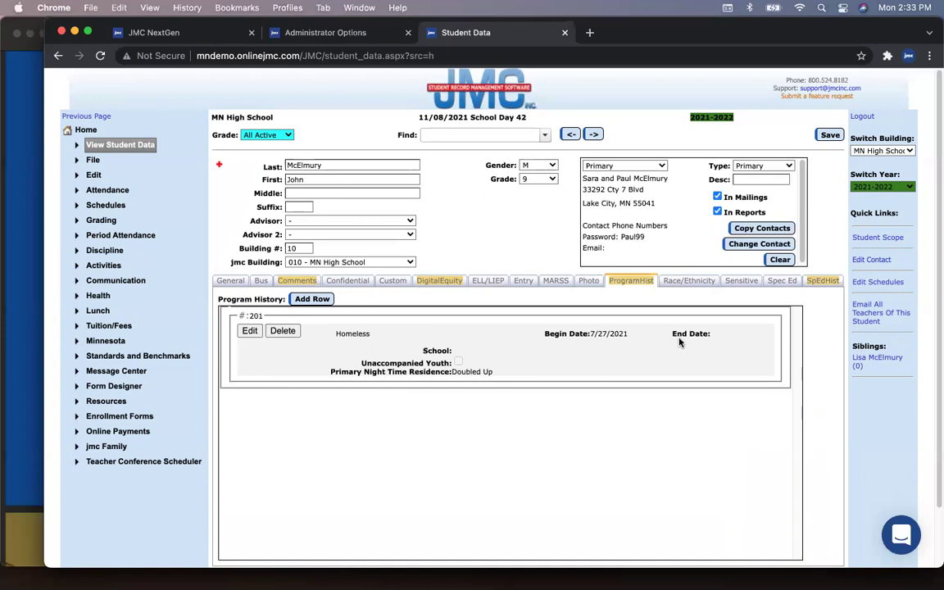
{"action": "left_click", "coordinate": [555, 281]}
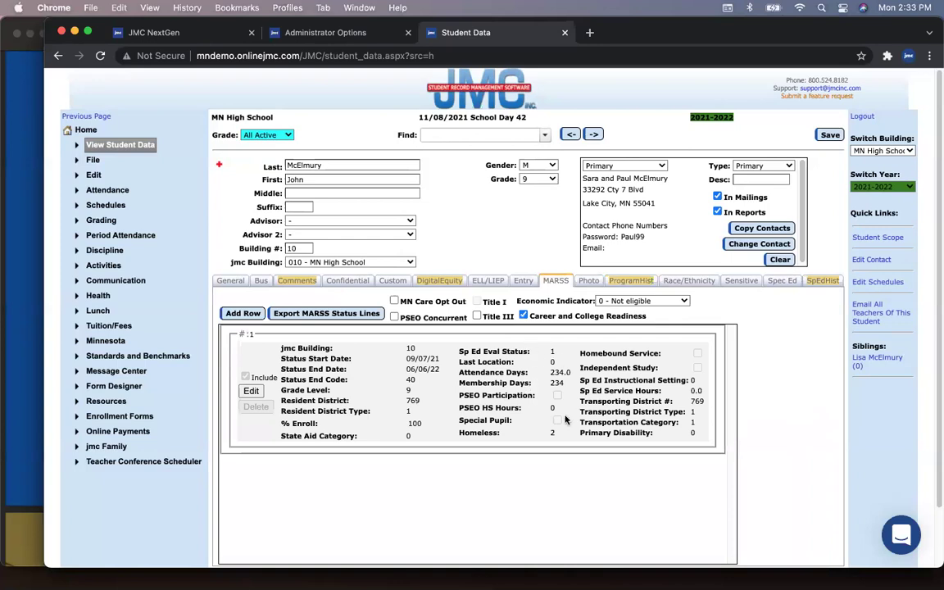
{"action": "left_click", "coordinate": [621, 283]}
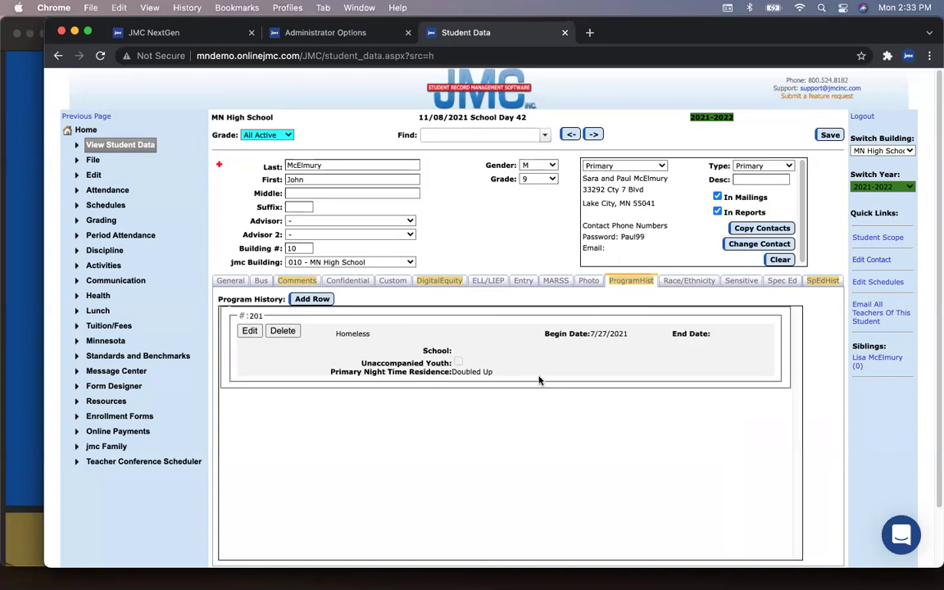
{"action": "left_click", "coordinate": [555, 281]}
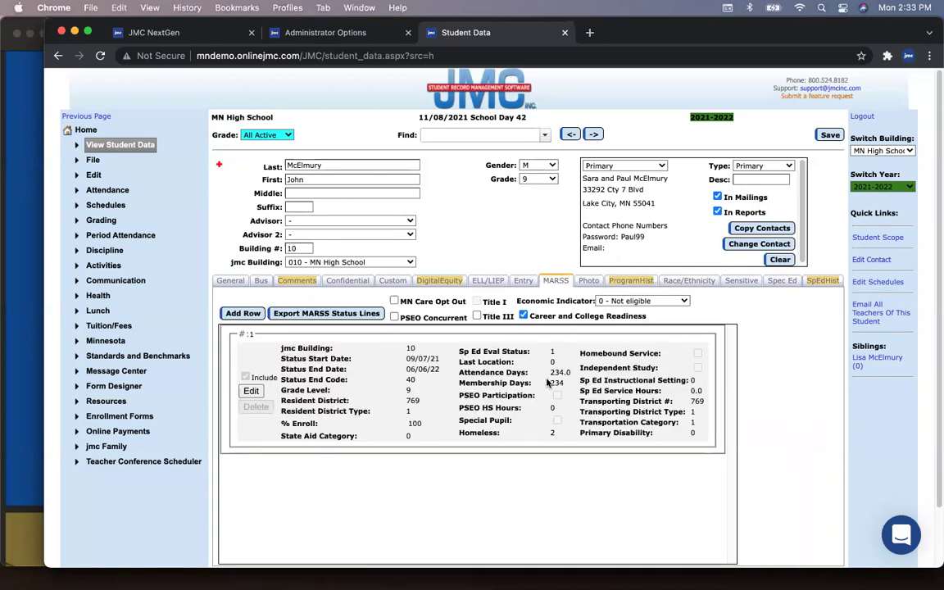
{"action": "left_click", "coordinate": [619, 282]}
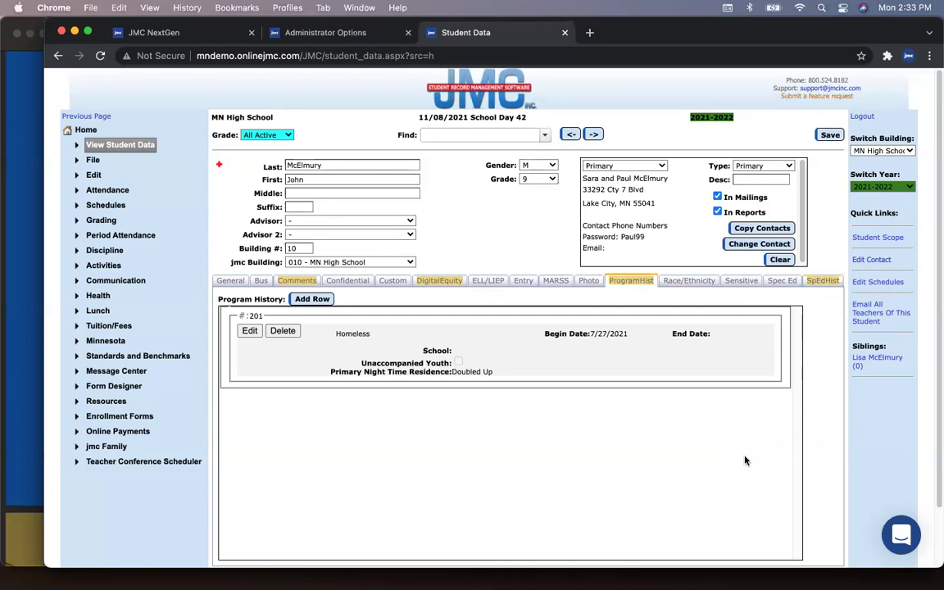
- Change the Homeless code on the student's MARSS status line to 6 - Hotel-Motel and update the line
{"action": "left_click", "coordinate": [541, 281]}
{"action": "left_click", "coordinate": [252, 393]}
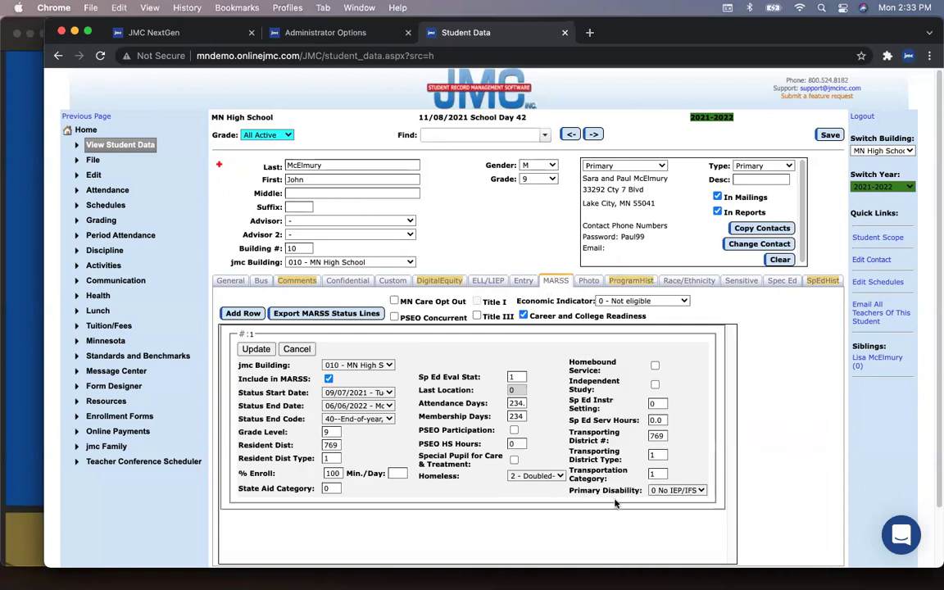
{"action": "left_click", "coordinate": [553, 478]}
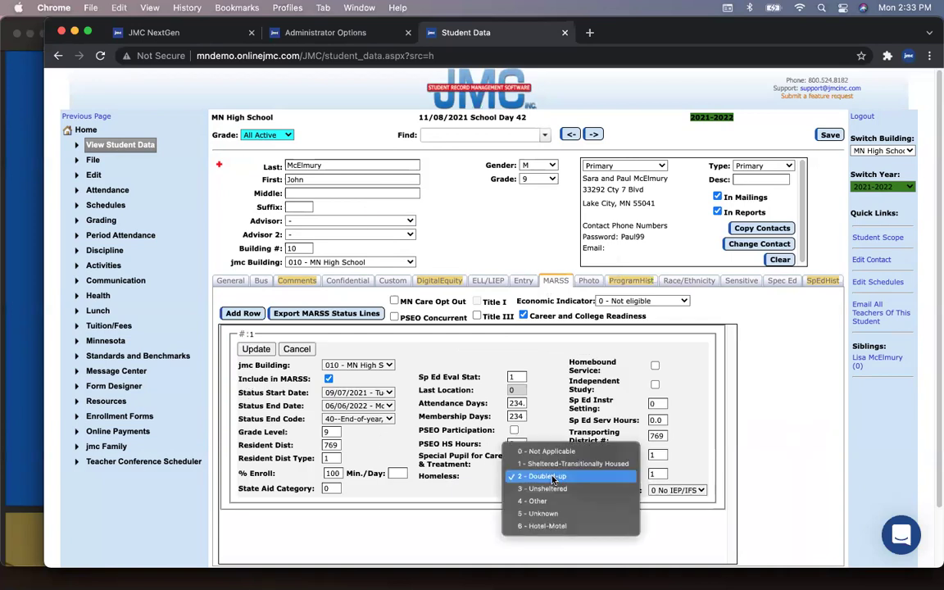
{"action": "left_click", "coordinate": [566, 527]}
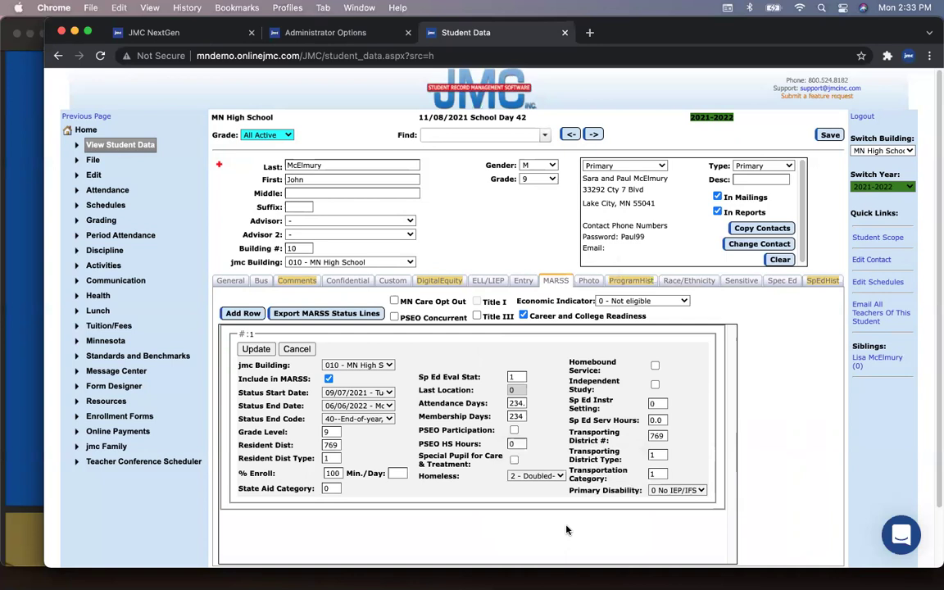
{"action": "left_click", "coordinate": [255, 349]}
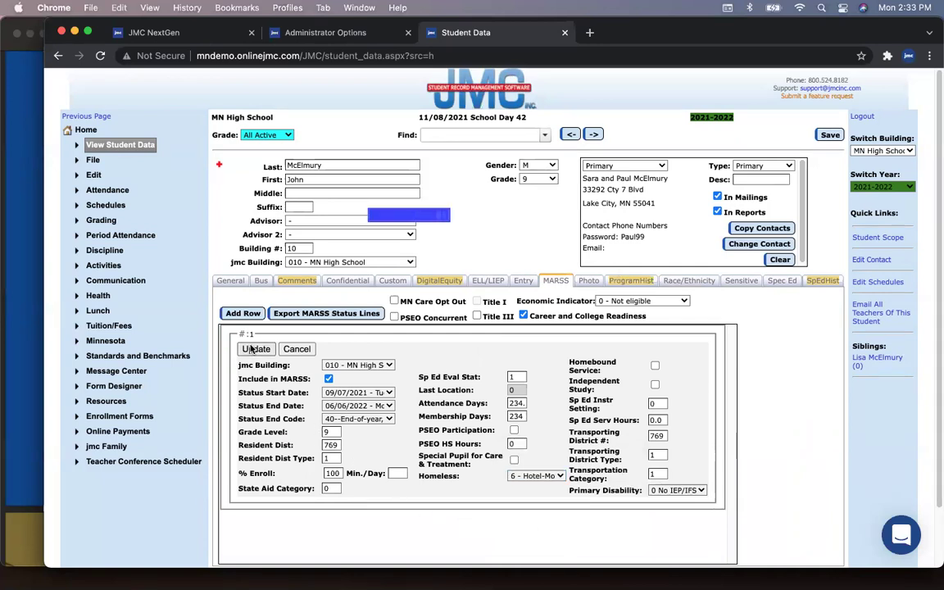
- Set Primary Night Time Residence to Hotels, Motels in the Homeless program history entry and update the entry
{"action": "left_click", "coordinate": [632, 283]}
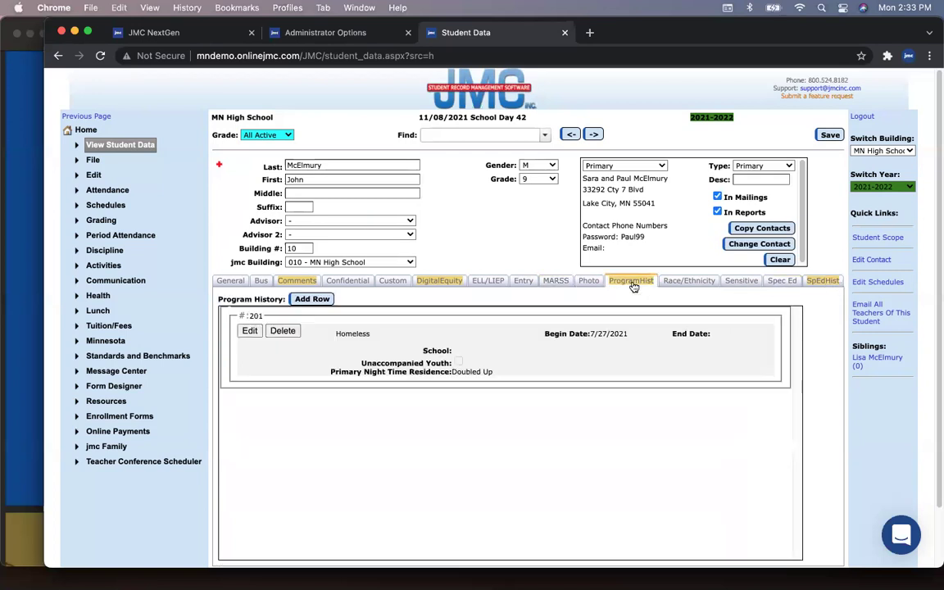
{"action": "left_click", "coordinate": [251, 332]}
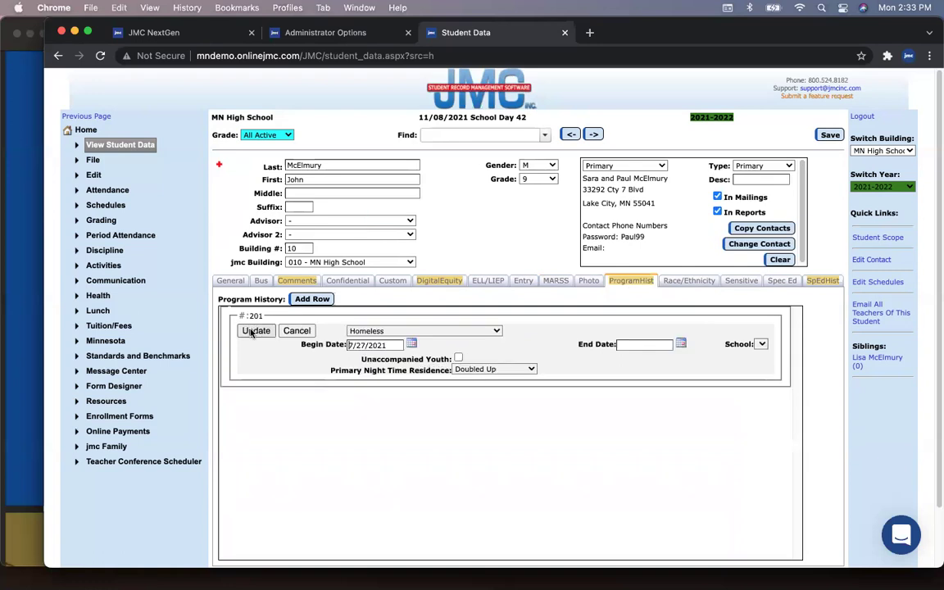
{"action": "left_click", "coordinate": [534, 371]}
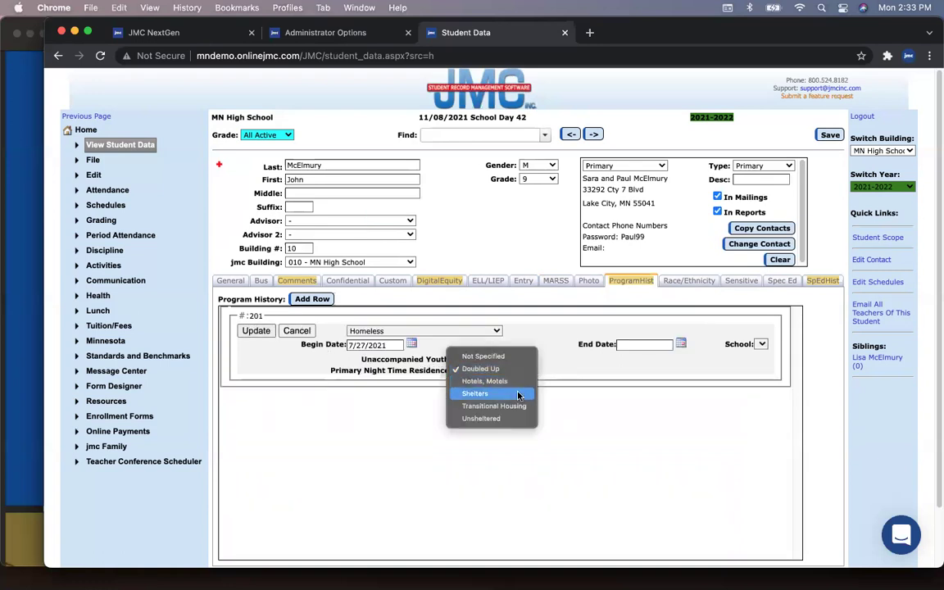
{"action": "left_click", "coordinate": [518, 383]}
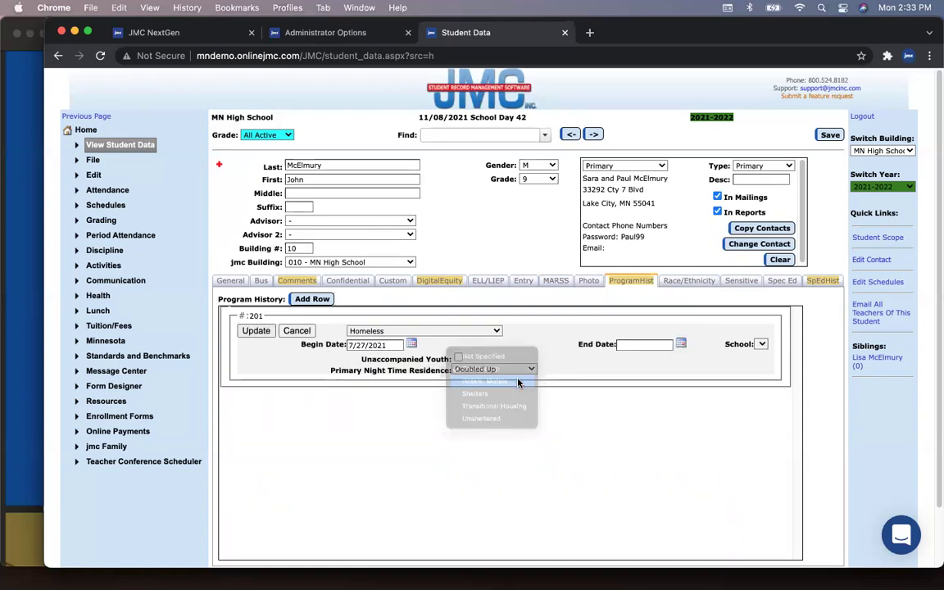
{"action": "left_click", "coordinate": [256, 332]}
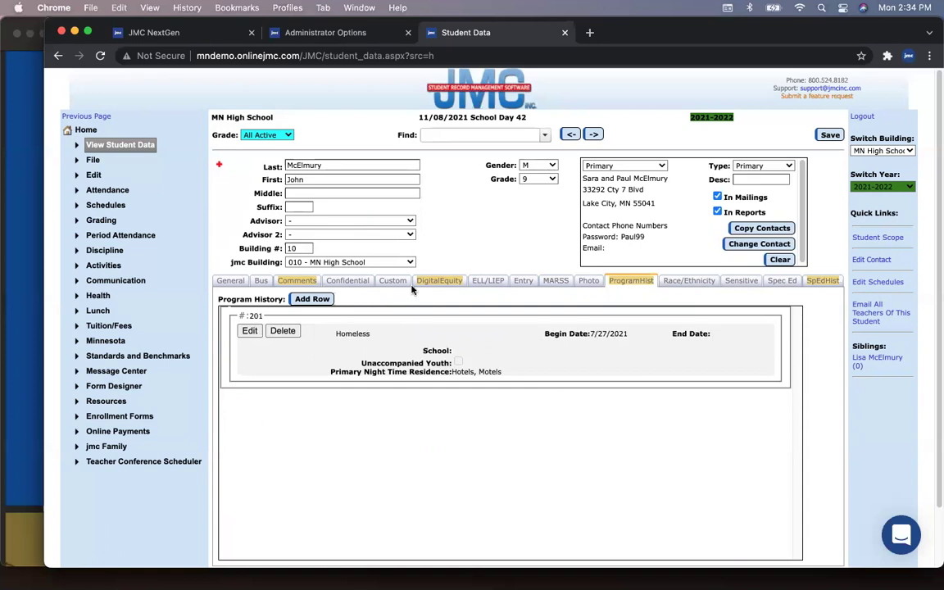
- Check the updated Homeless code on the MARSS status line against the night time residence in the program history
{"action": "left_click", "coordinate": [557, 282]}
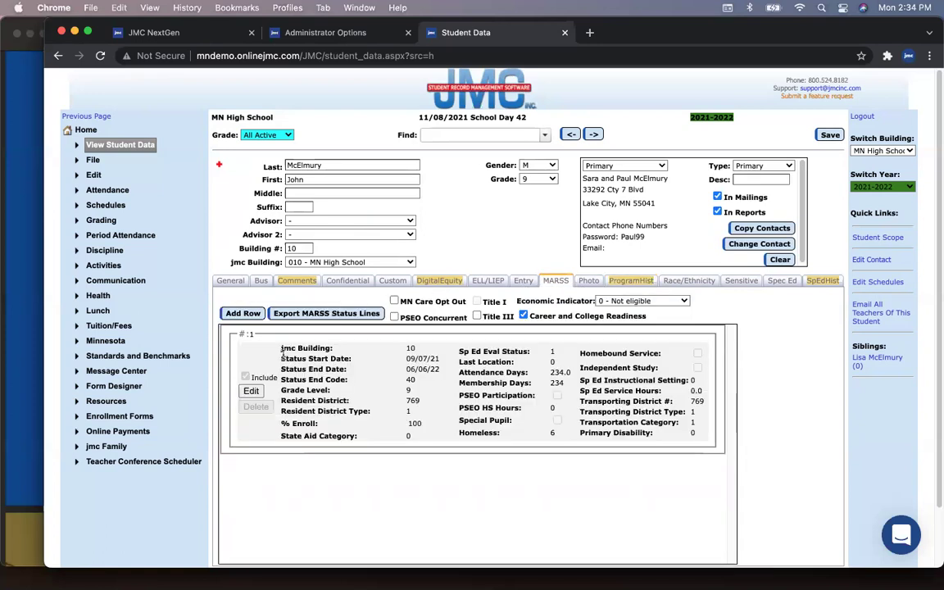
{"action": "left_click", "coordinate": [630, 281]}
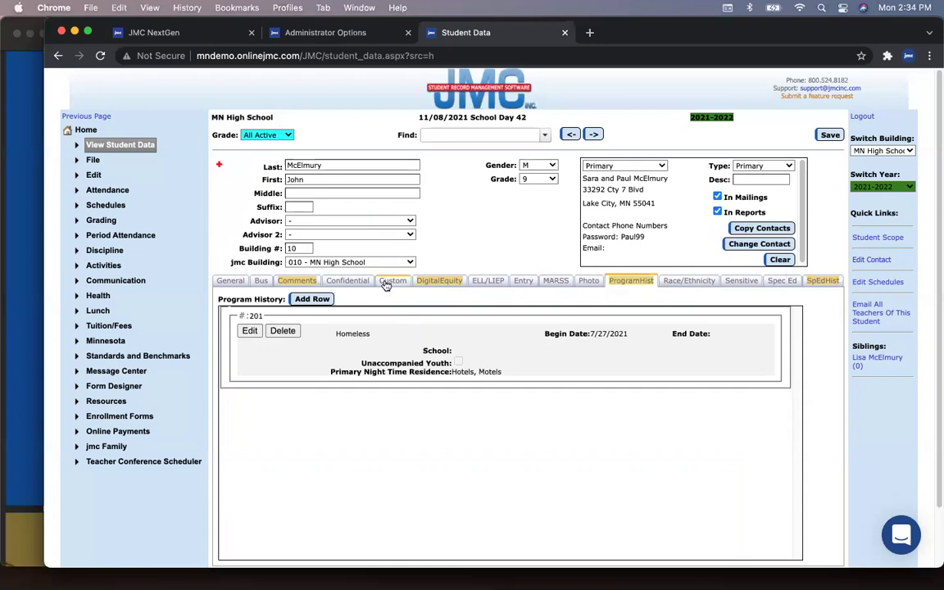
{"action": "left_click", "coordinate": [555, 281]}
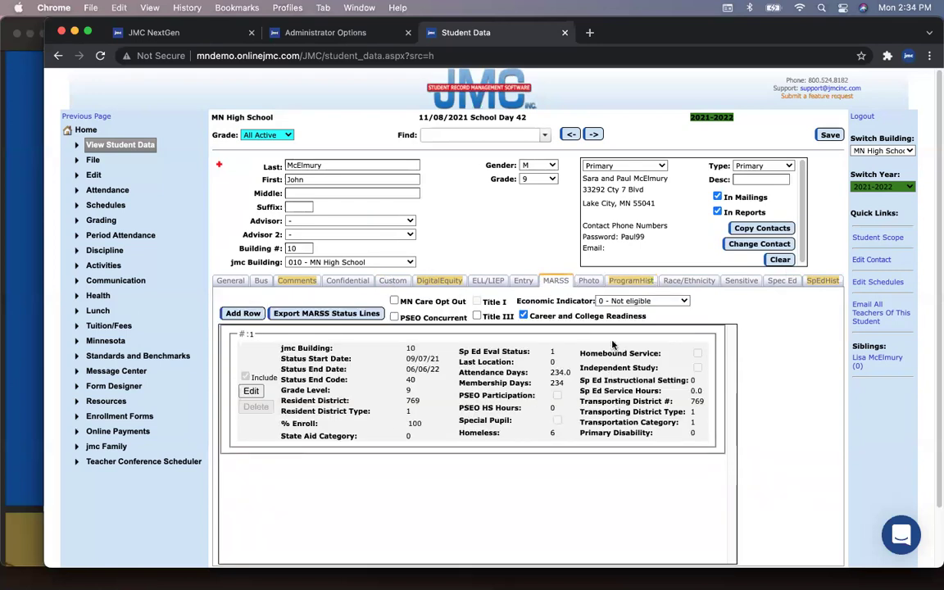
{"action": "left_click", "coordinate": [620, 283]}
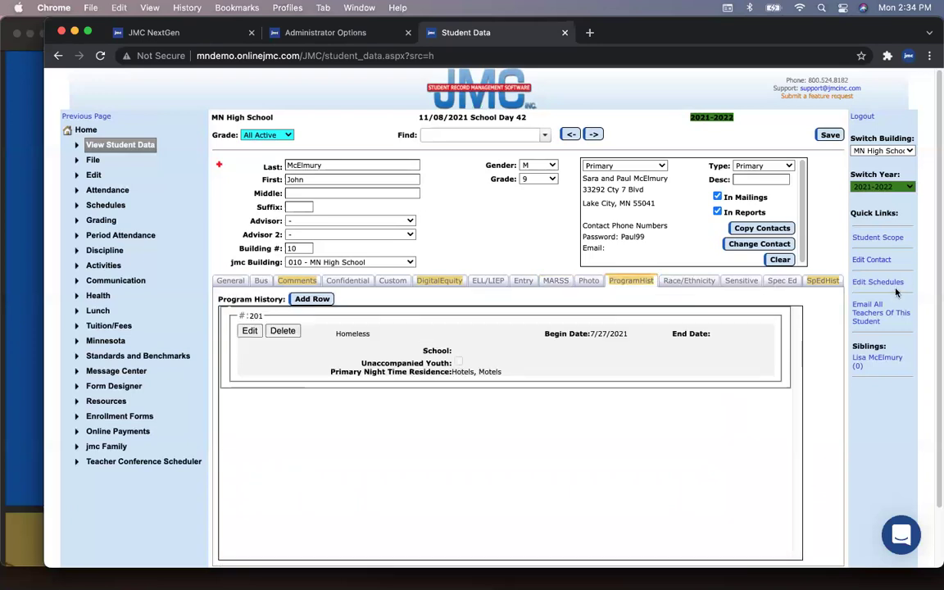
- Show the student's special education history to review its existing entry
{"action": "left_click", "coordinate": [822, 282]}
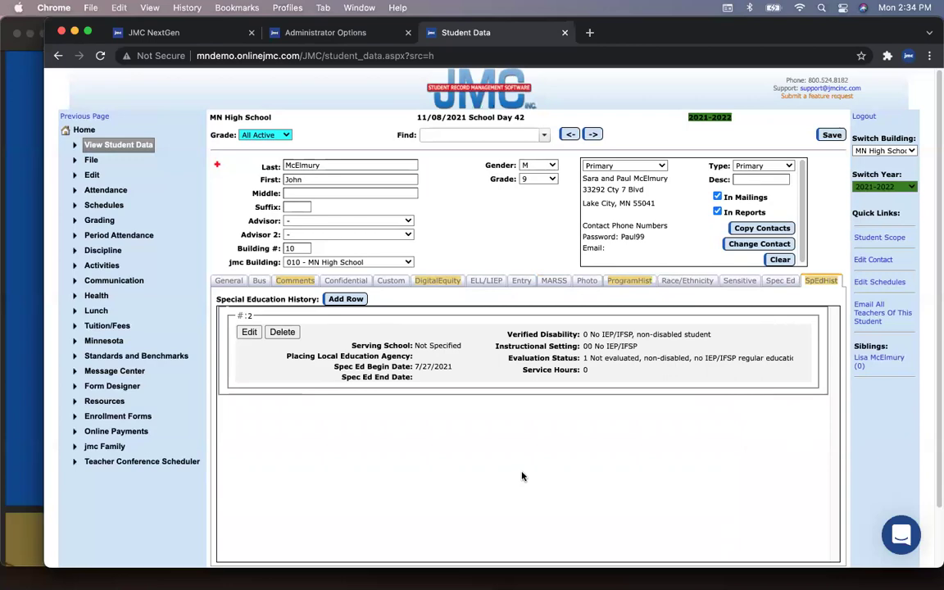
- Switch to the 2021 MN_Ed-Fi Onboarding Updated.pdf document in Preview and display it in full screen
{"action": "left_click", "coordinate": [22, 278]}
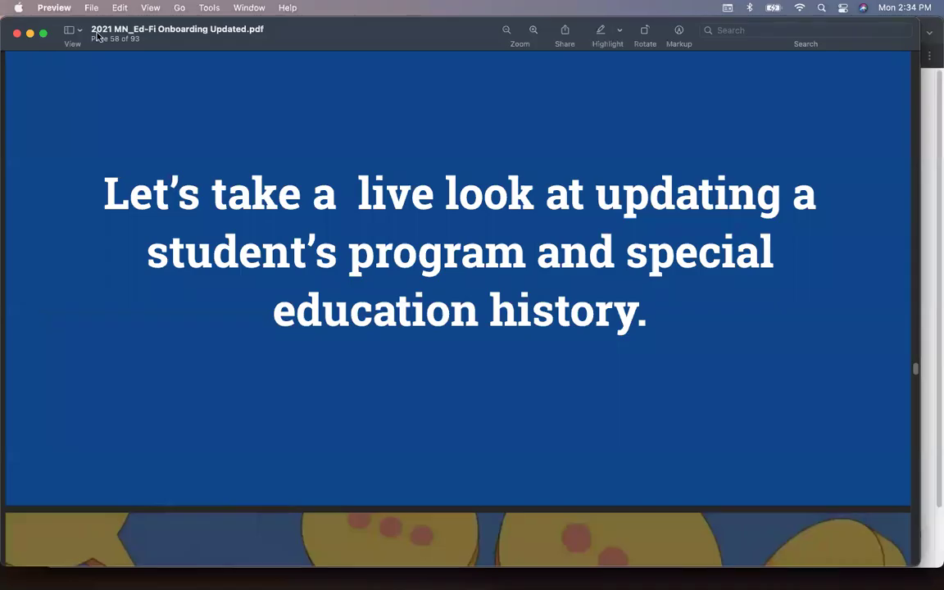
{"action": "left_click", "coordinate": [150, 7]}
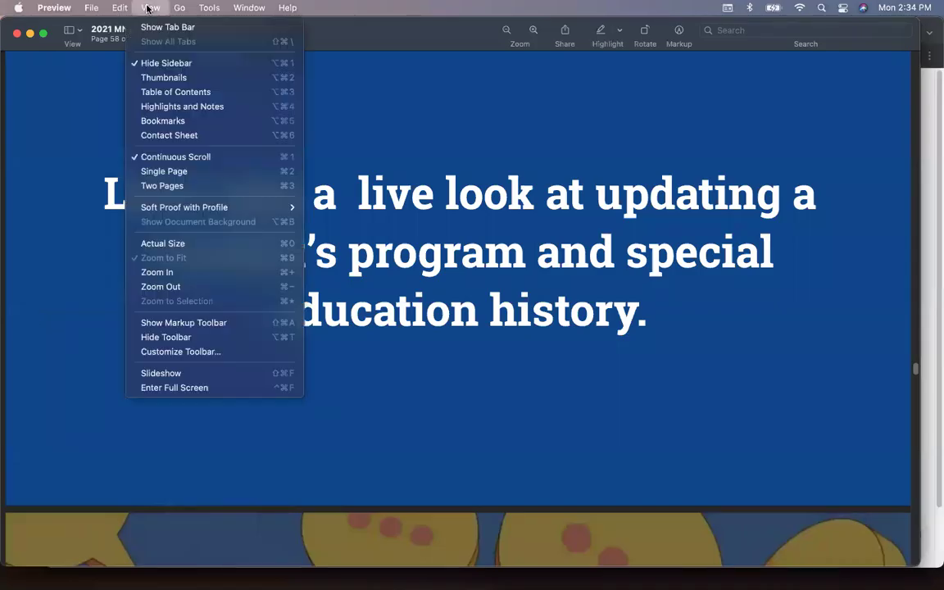
{"action": "left_click", "coordinate": [176, 388]}
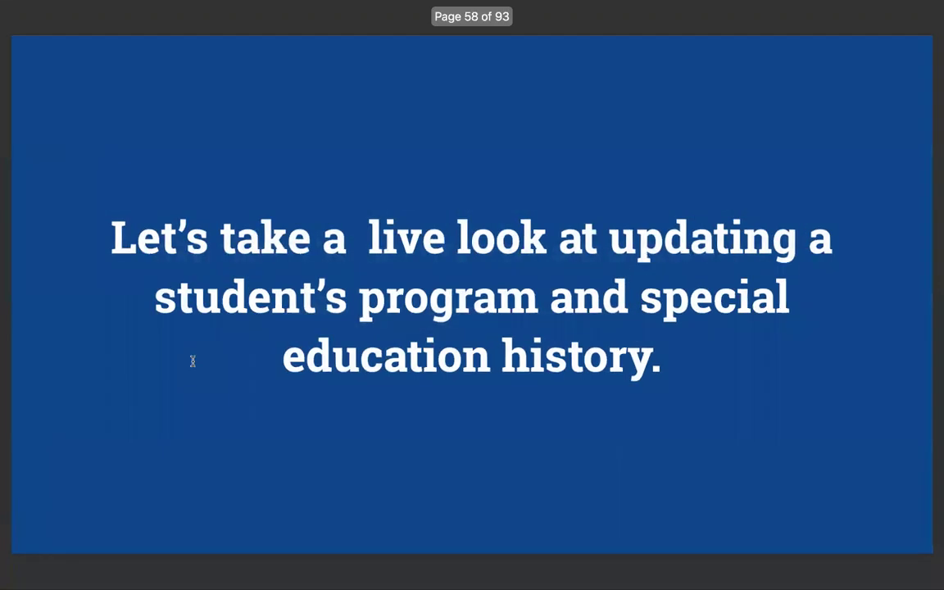
- Advance the onboarding document past the Update Students by Grade Level title to the Submitting data page
{"action": "key", "text": "Right"}
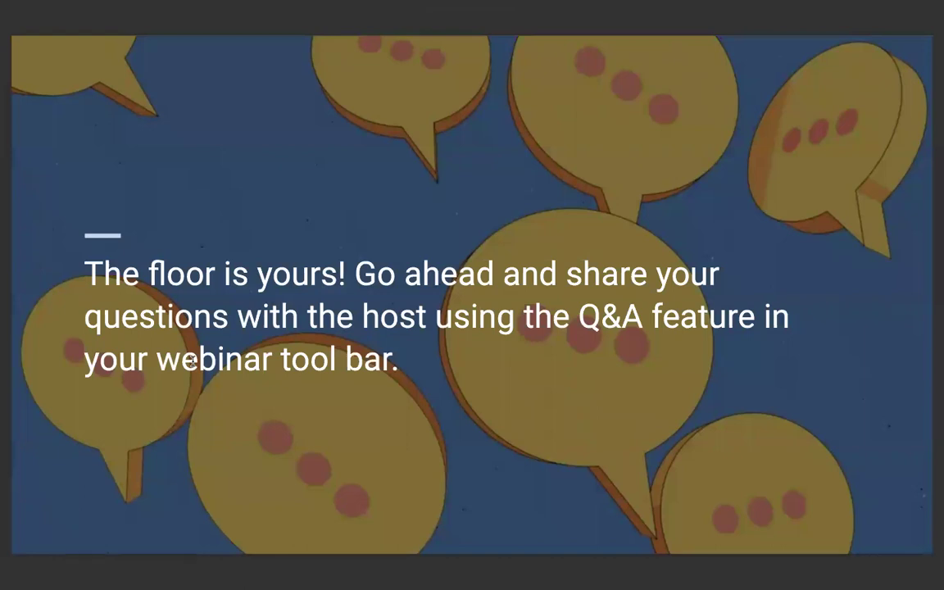
{"action": "key", "text": "Right"}
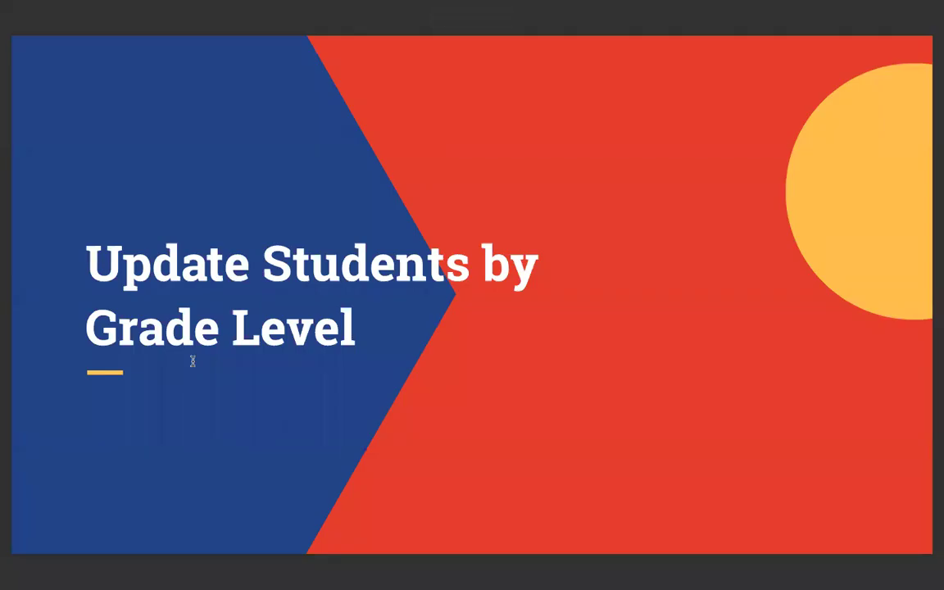
{"action": "key", "text": "Right"}
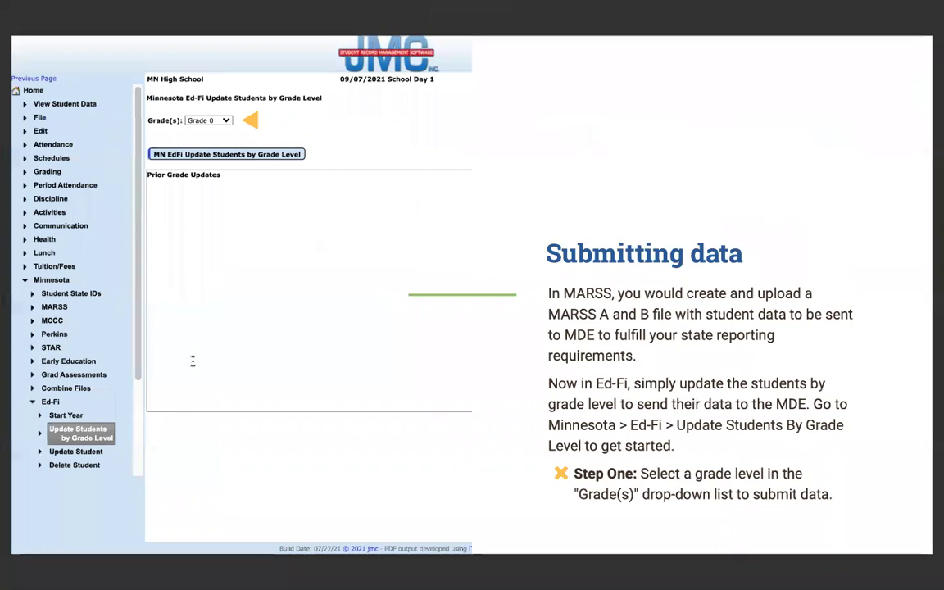